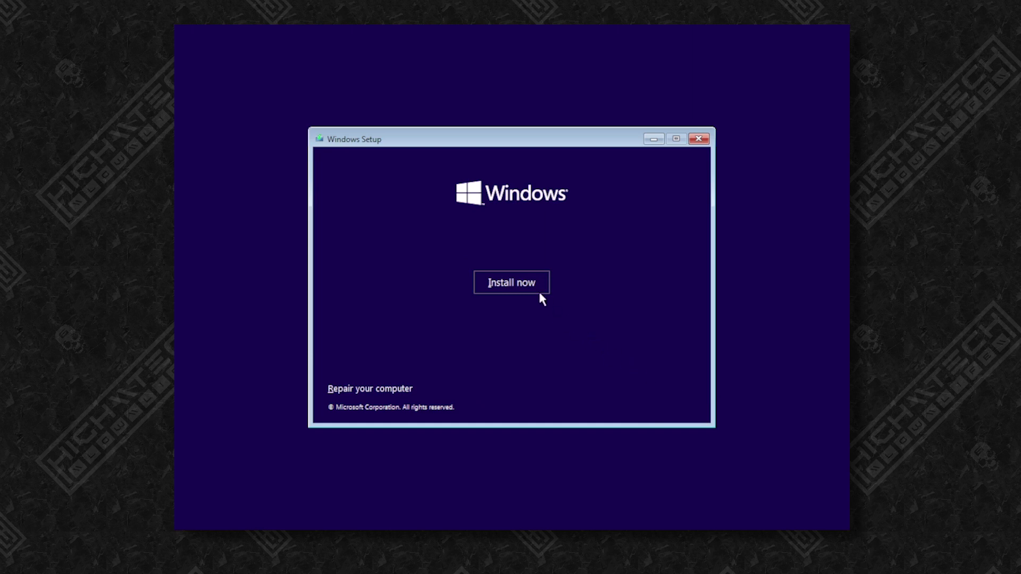
Pick Windows 11 Pro with no product key, then launch regedit from a Shift+F10 prompt.
left_click(530, 284)
left_click(588, 390)
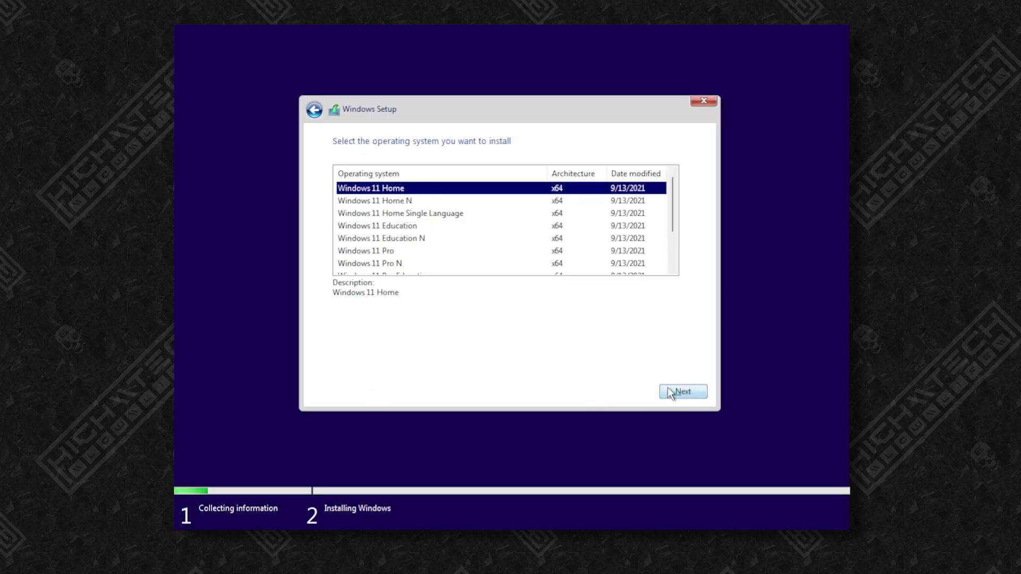
left_click(456, 252)
left_click(669, 393)
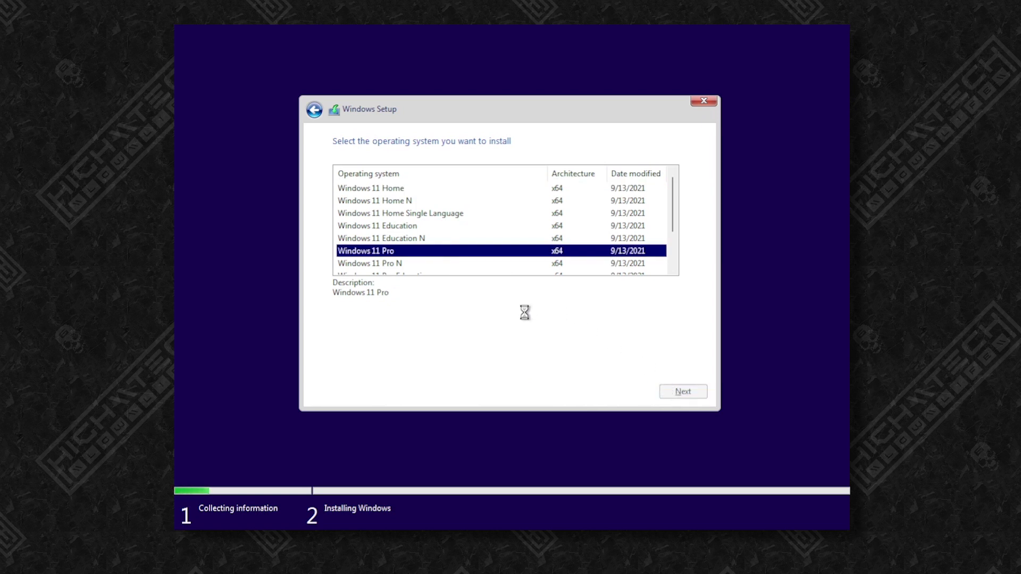
key("shift+F10")
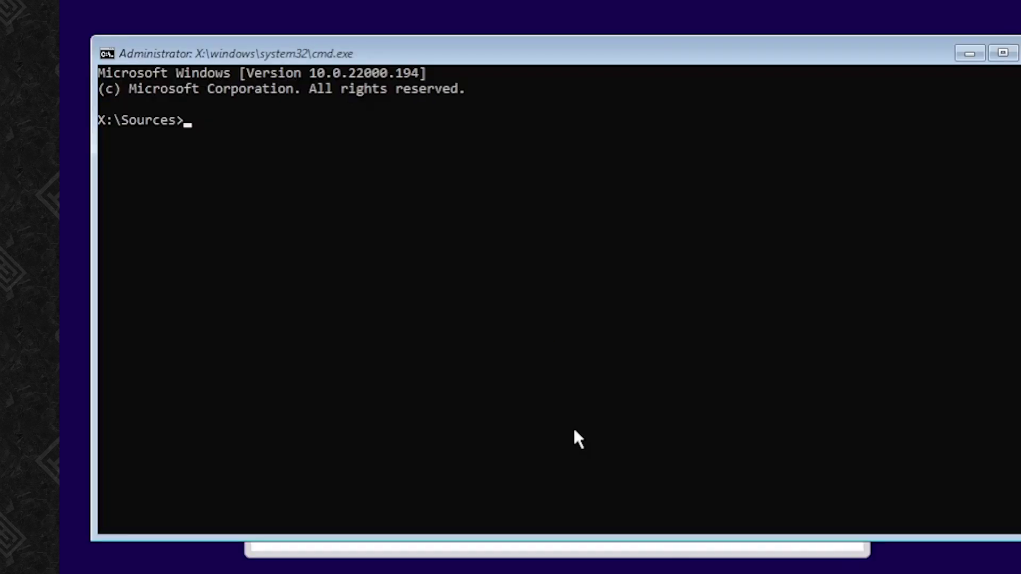
type("regedit")
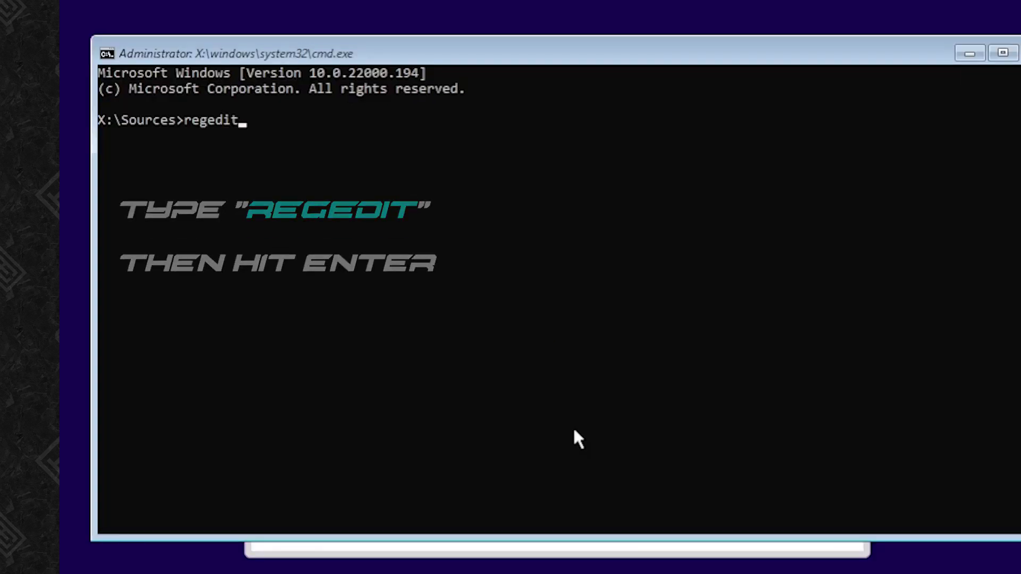
key("Return")
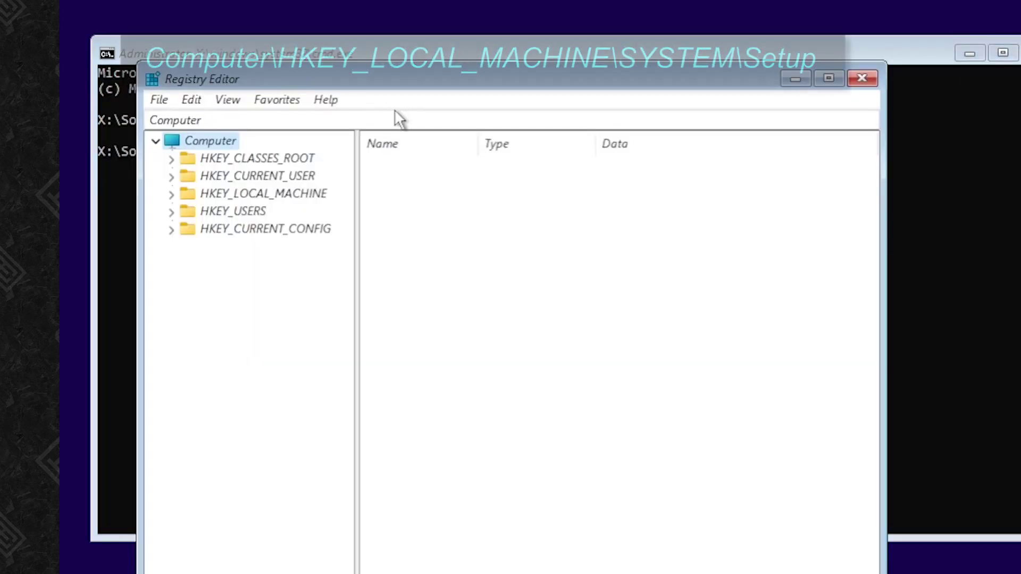
Jump to Computer\HKEY_LOCAL_MACHINE\SYSTEM\Setup via the address bar's autocomplete.
left_click(405, 117)
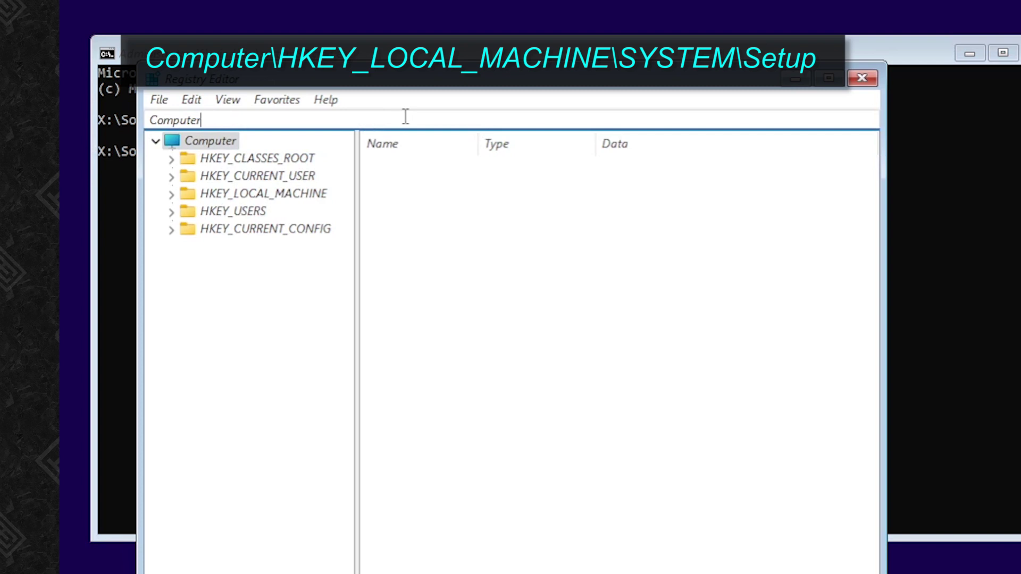
type("\\")
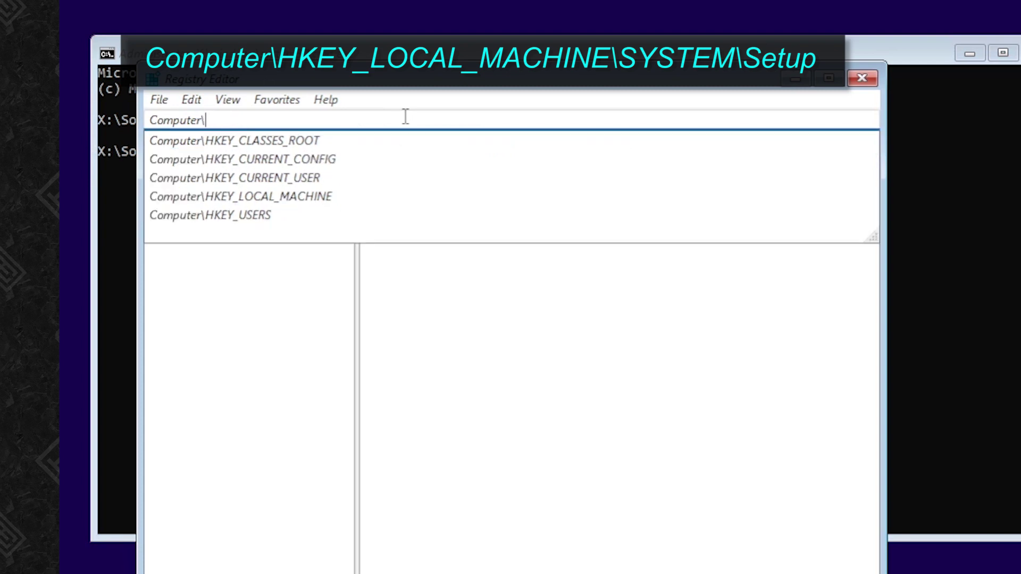
key("Down")
key("Down")
key("Down")
key("Down")
type("\\")
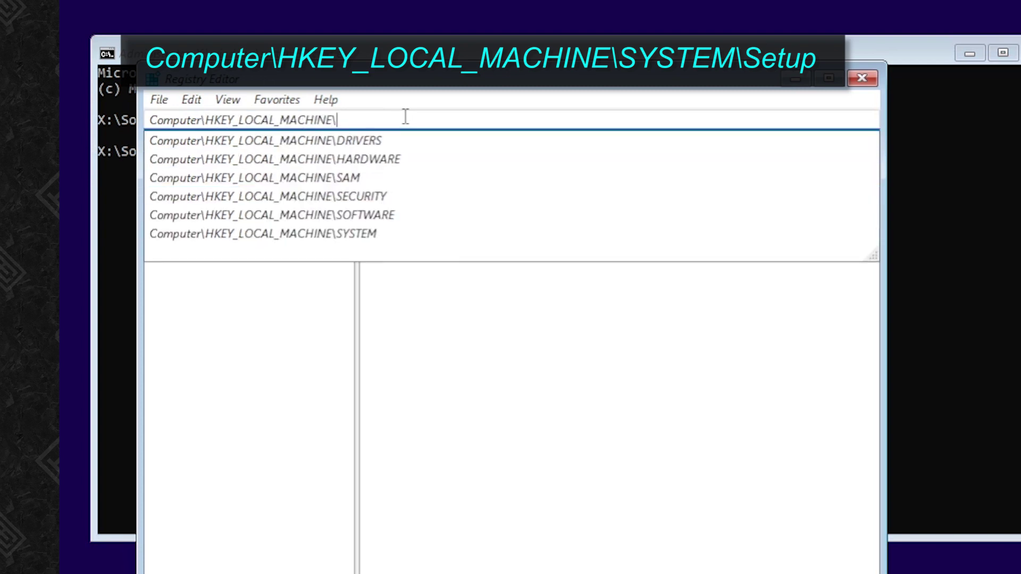
key("Down")
key("Down")
key("Down")
key("Down")
key("Down")
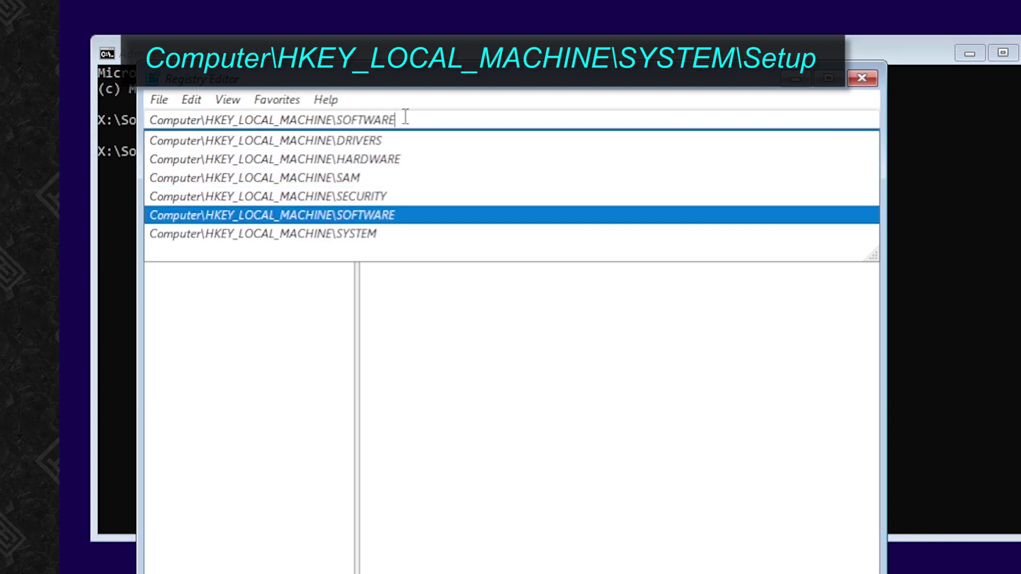
key("Down")
type("\\")
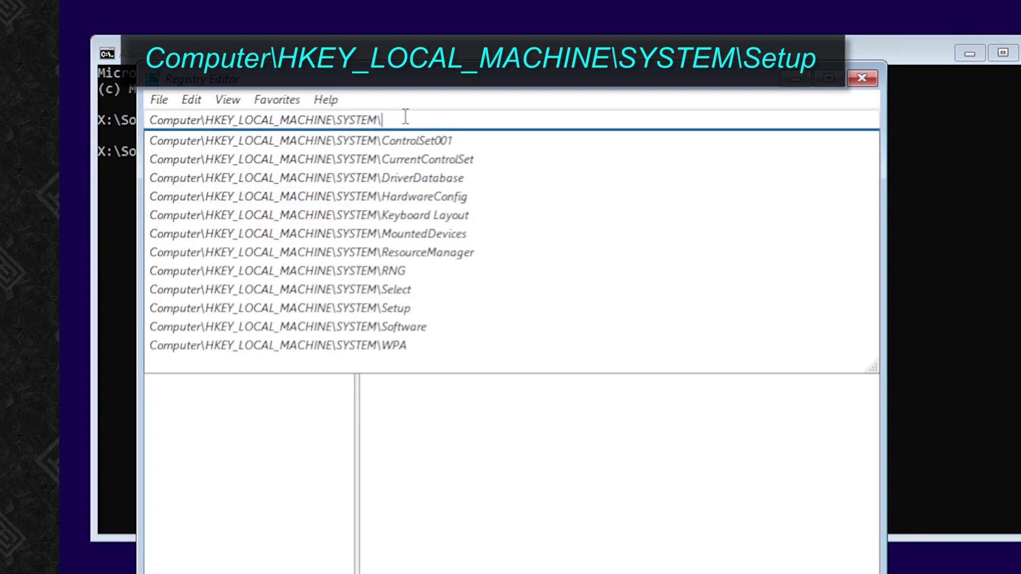
type("Select")
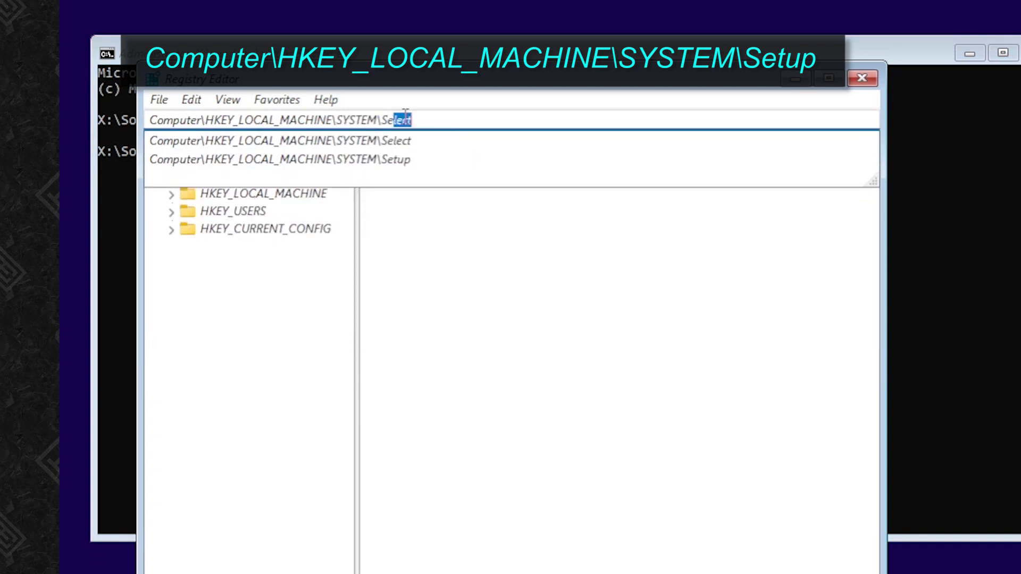
key("Down")
key("Down")
key("Return")
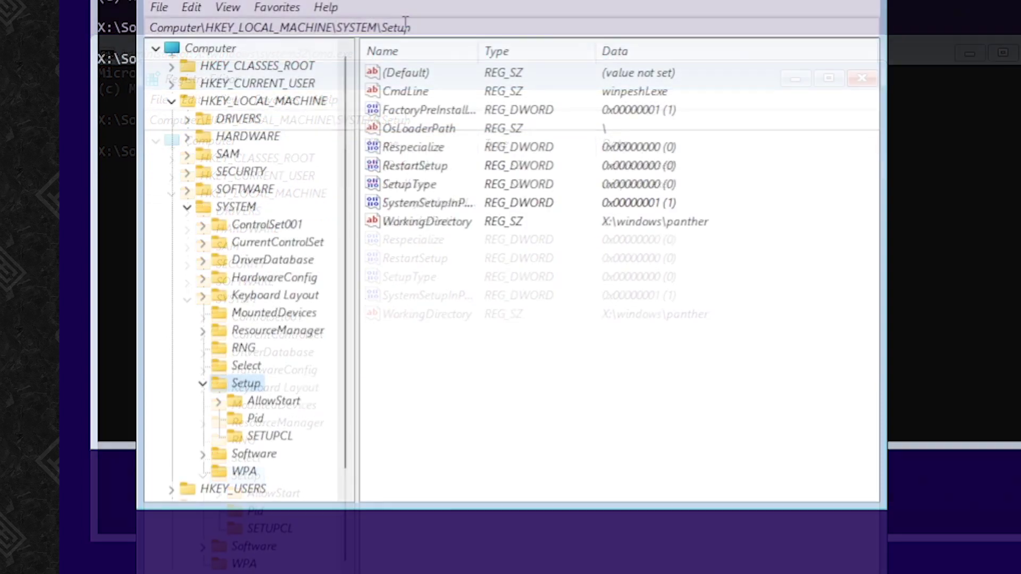
Create a new subkey named LabConfig under the Setup key.
right_click(262, 390)
mouse_move(356, 421)
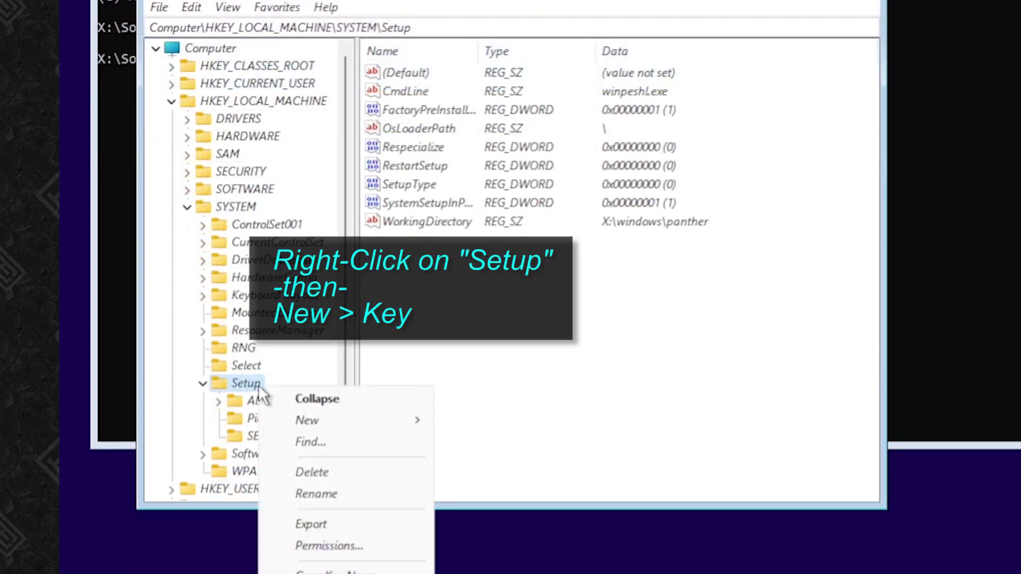
left_click(450, 421)
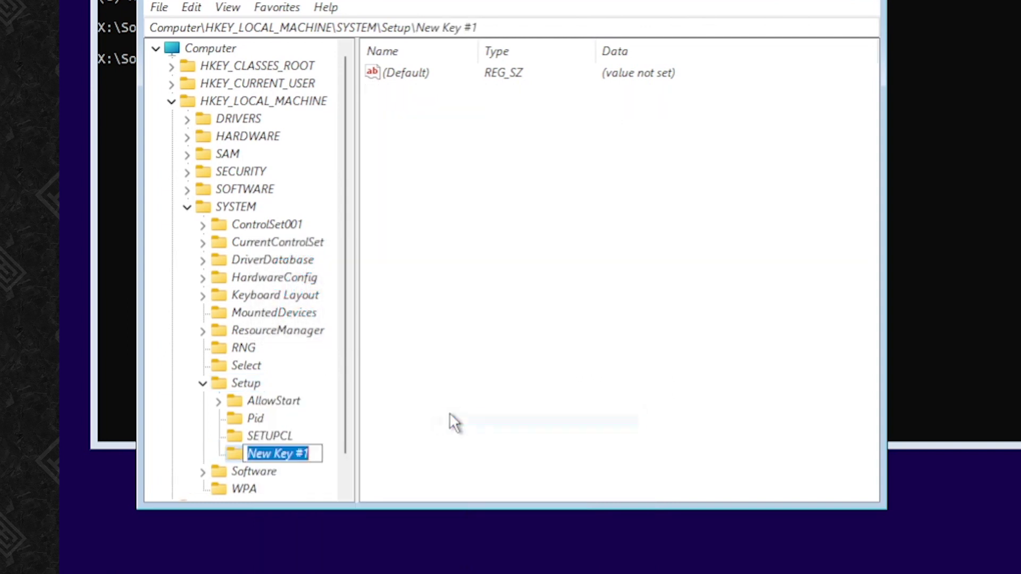
type("Lab")
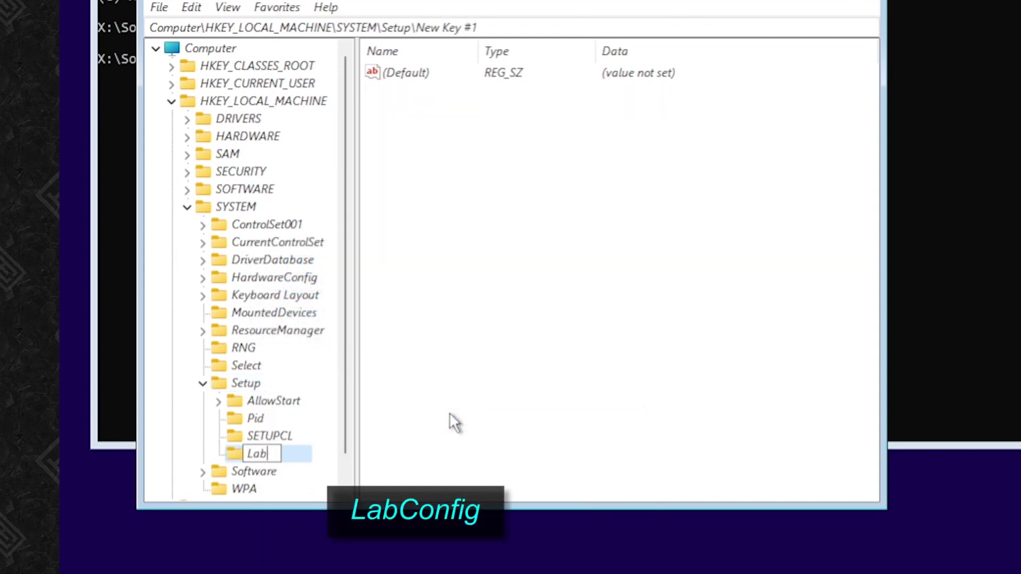
type("Config")
key("Return")
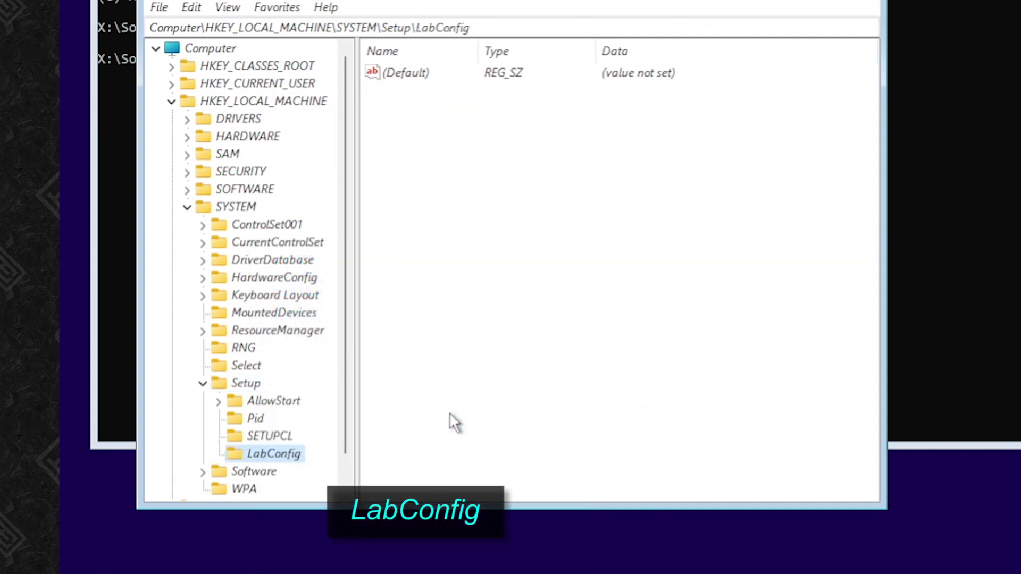
left_click(276, 436)
Add a BypassTPMCheck DWORD to LabConfig and set its value to 1.
left_click(273, 454)
right_click(513, 359)
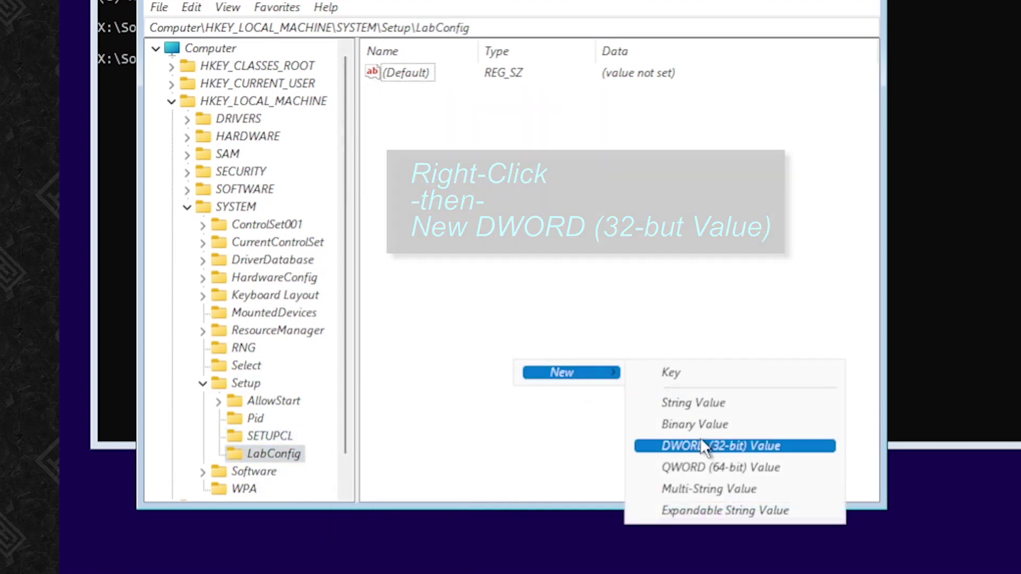
left_click(705, 446)
type("B")
type("ypassTPMC")
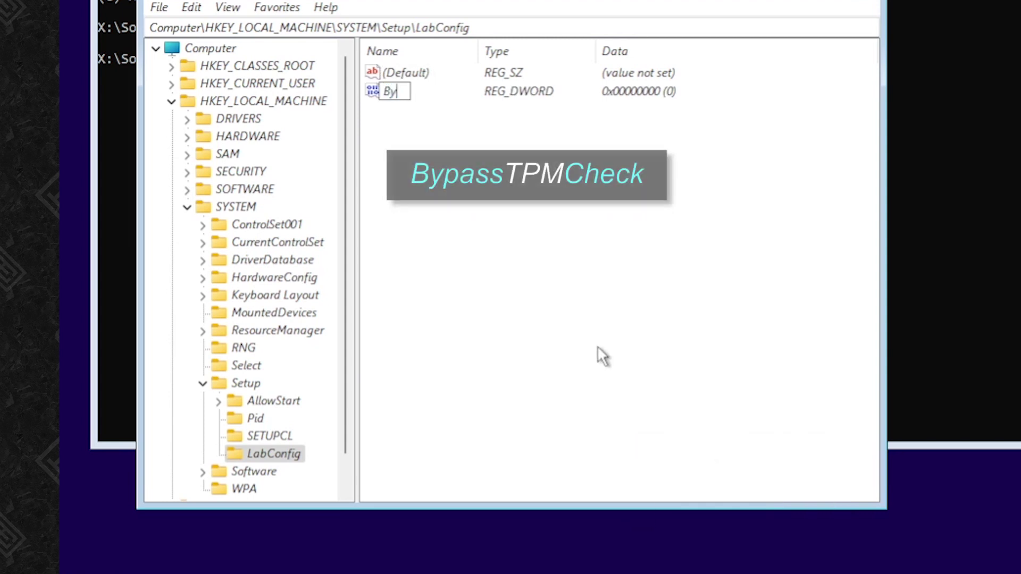
type("heck")
key("Return")
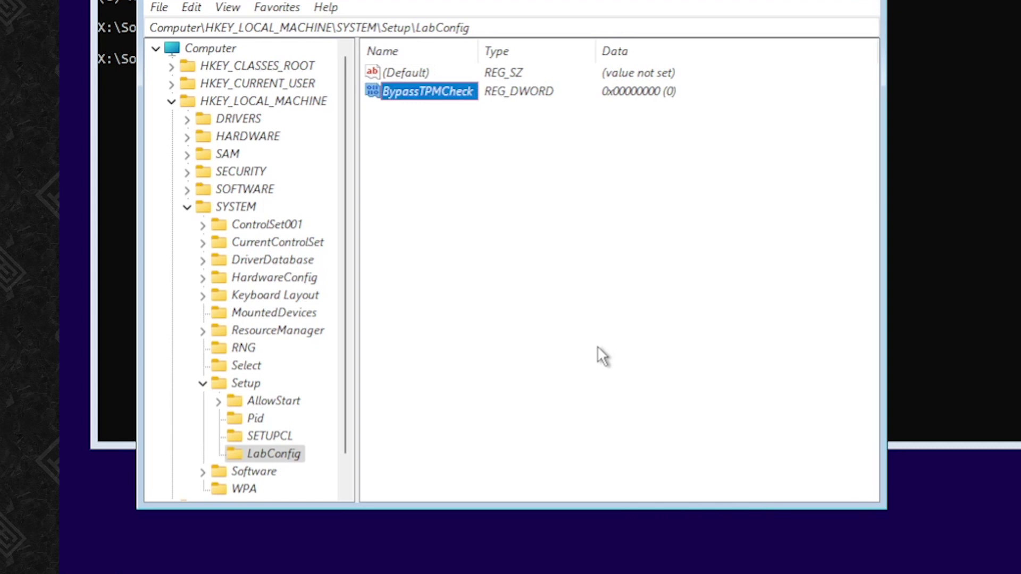
key("Return")
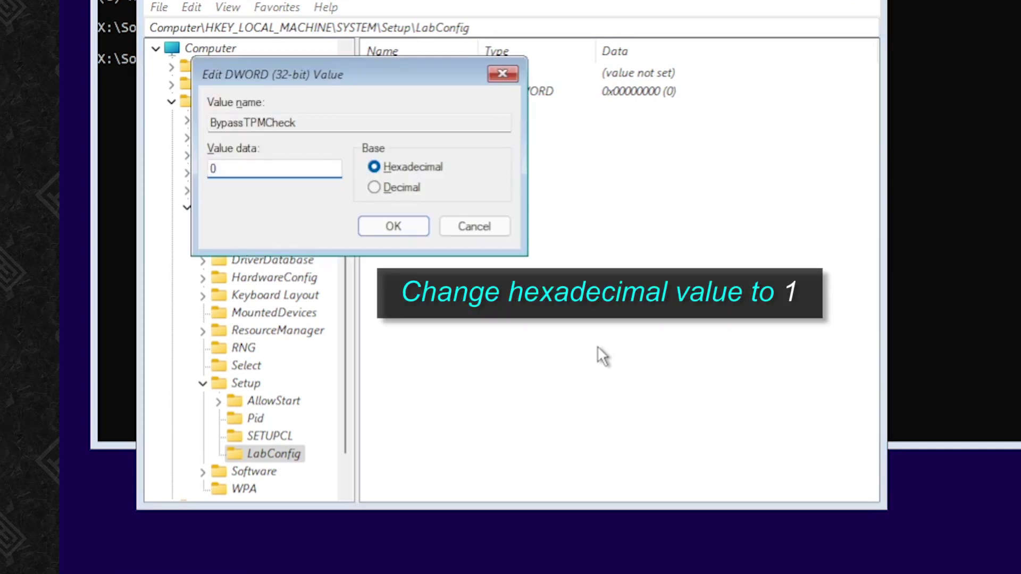
type("1")
key("Return")
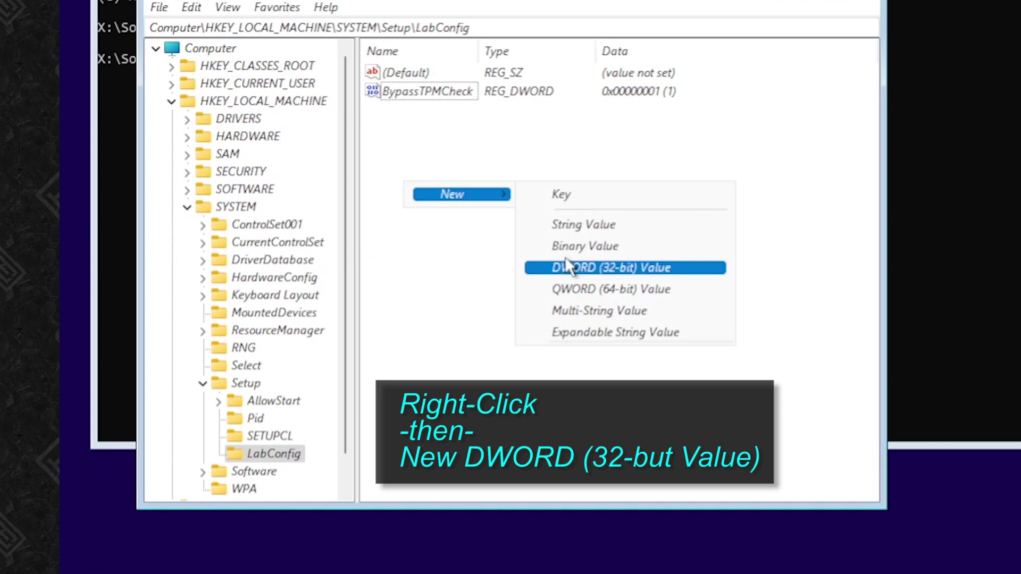
left_click(591, 268)
type("B")
type("ypassSecure")
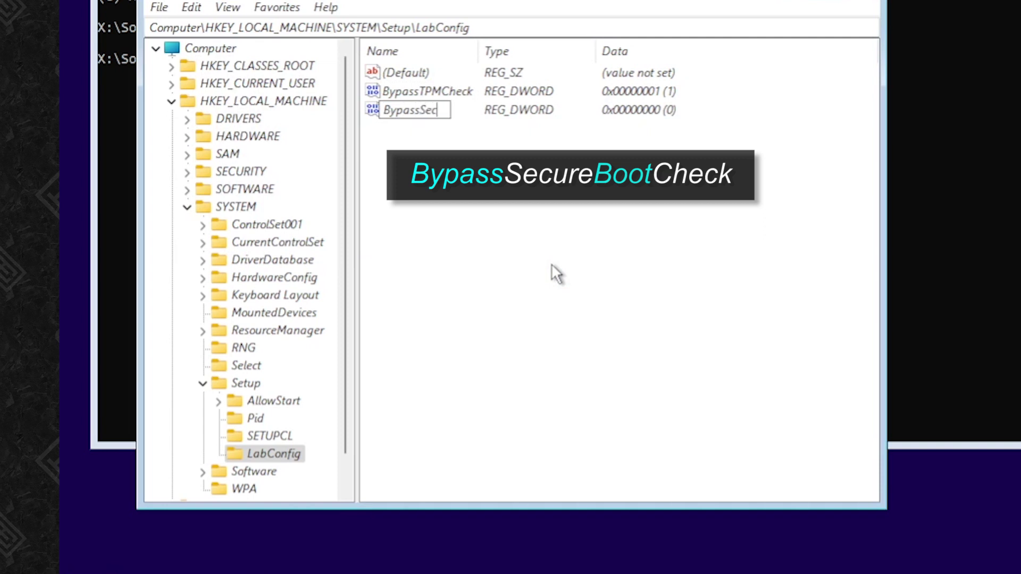
type("Boot")
type("Chec")
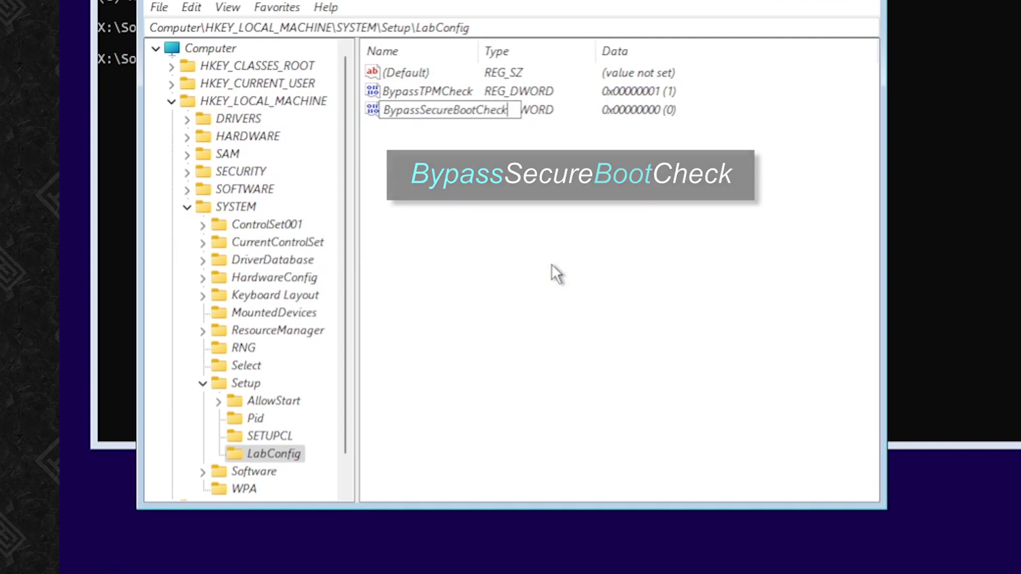
type("k")
Name the new DWORD BypassSecureBootCheck and give it the value 1.
key("Return")
key("Return")
type("1")
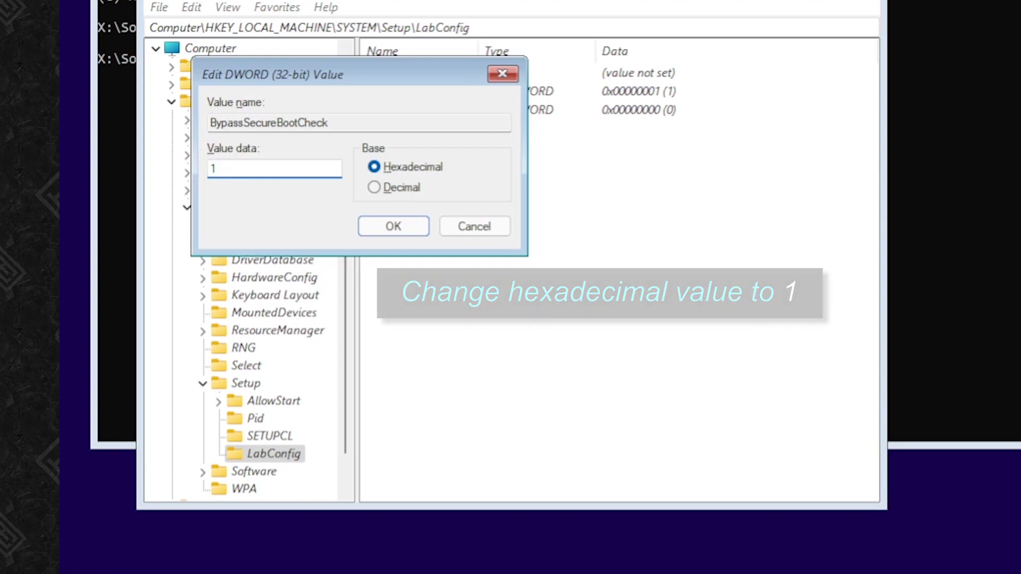
key("Return")
right_click(551, 264)
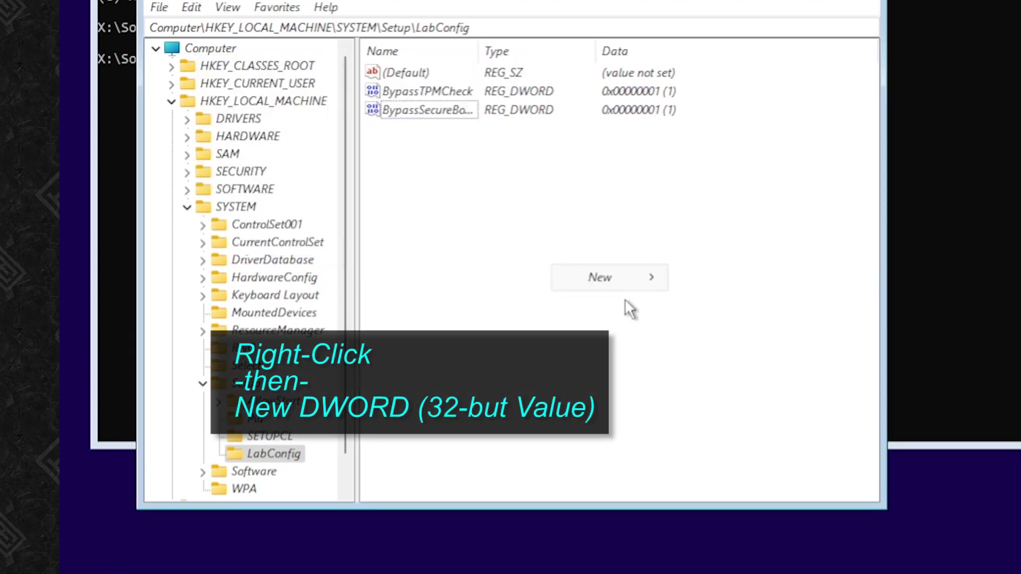
mouse_move(610, 278)
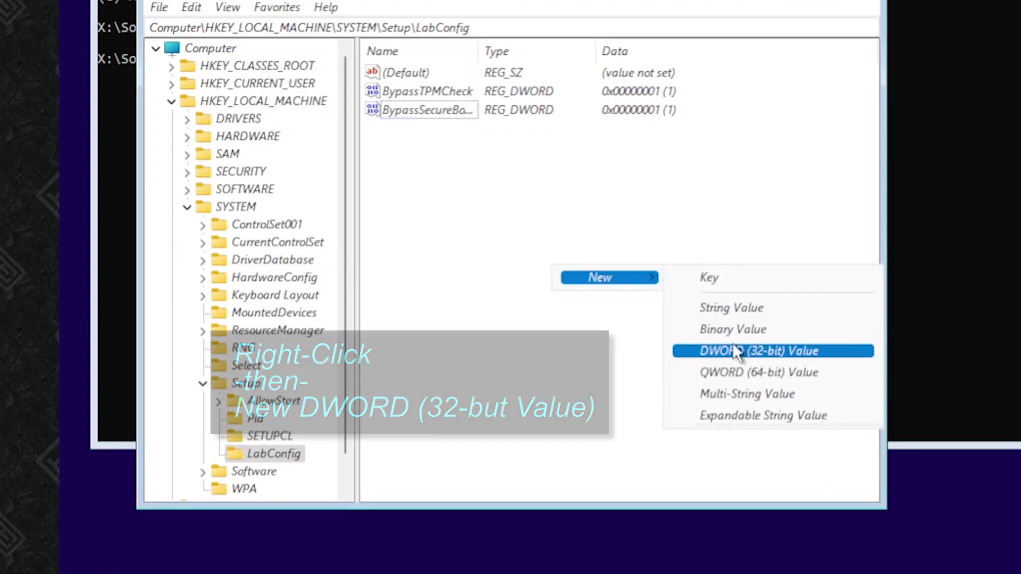
Add a BypassRAMCheck DWORD to LabConfig with value 1.
left_click(733, 349)
type("Byp")
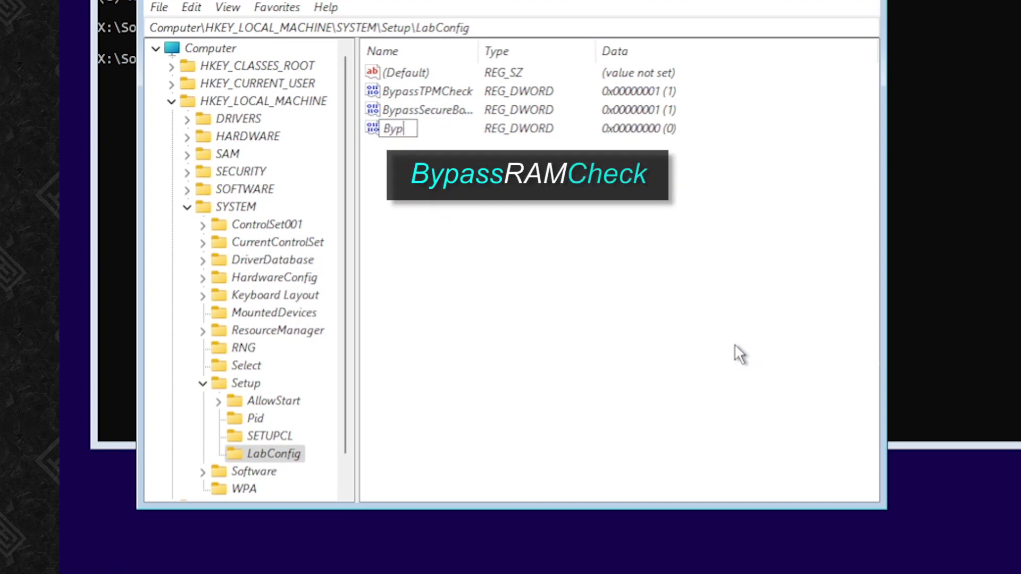
type("assRAMCheck")
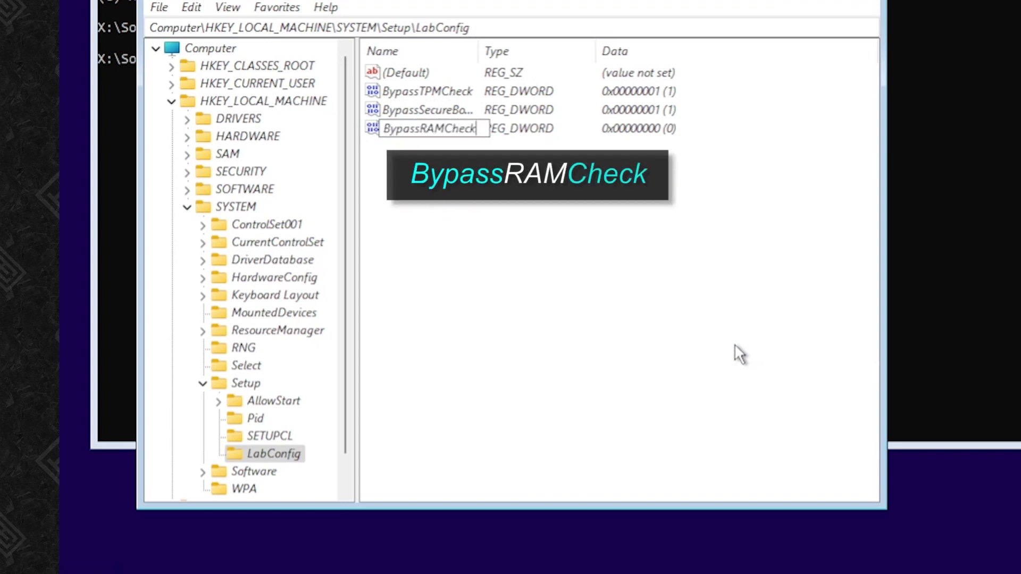
key("Return")
key("Return")
type("1")
key("Return")
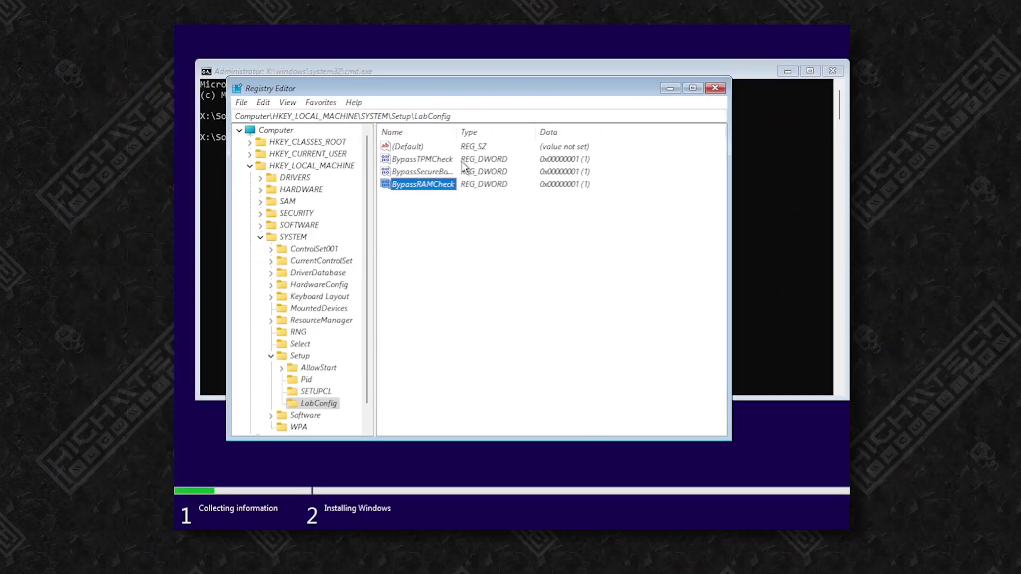
left_click(443, 239)
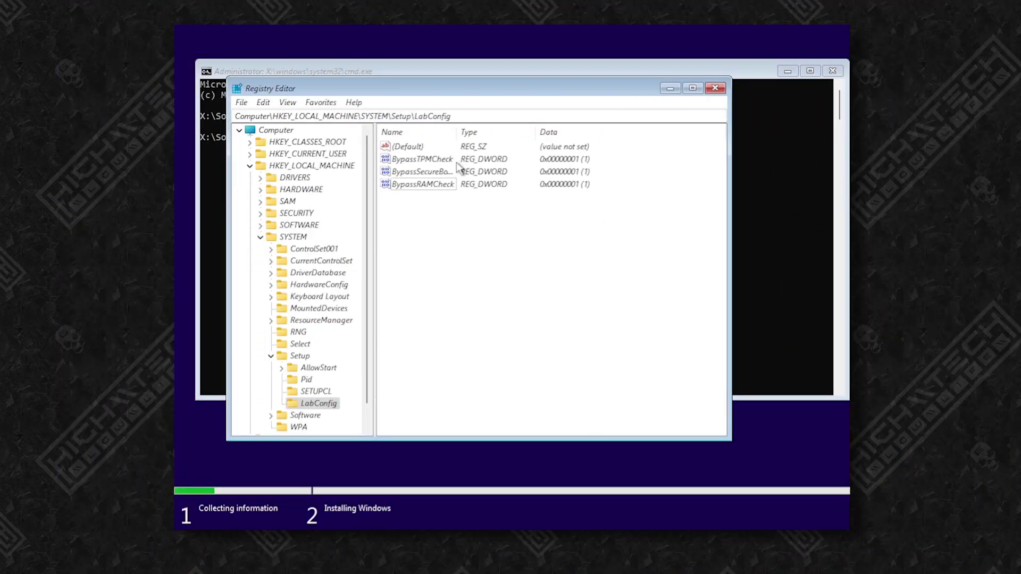
Close Registry Editor and exit the command prompt, returning to Windows Setup.
left_click(716, 89)
left_click(625, 180)
type("xit")
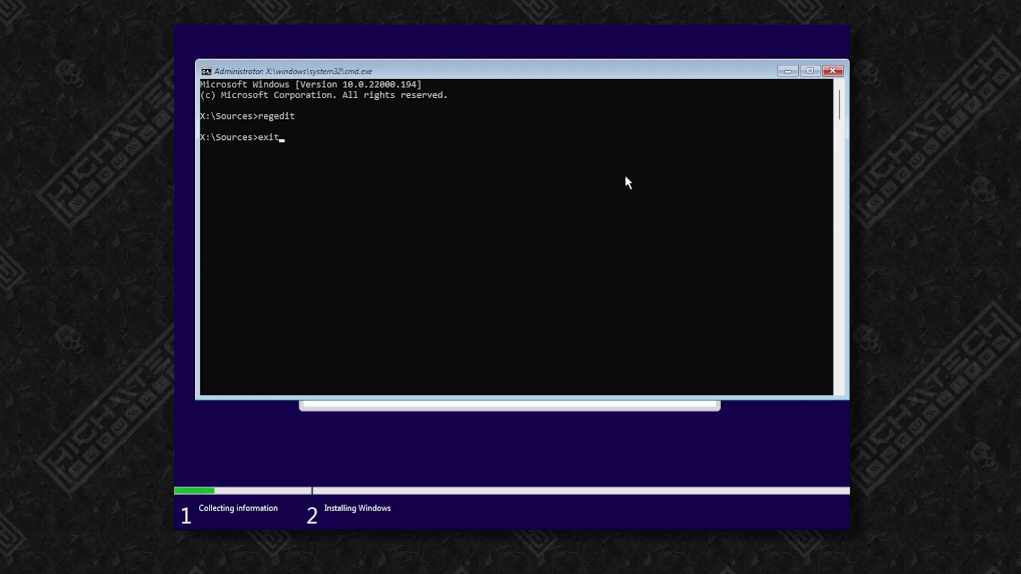
key("Return")
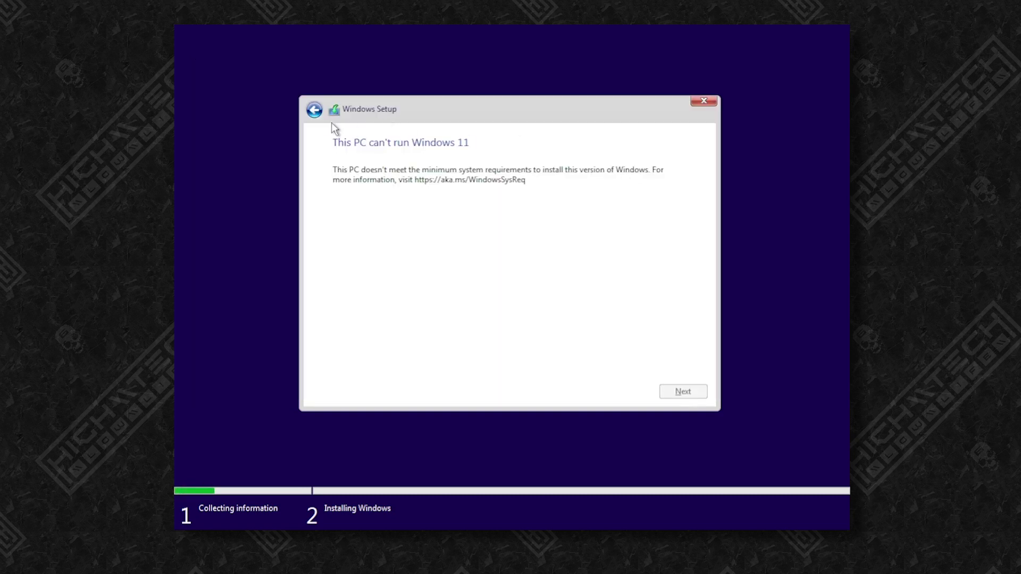
Go back from the incompatibility message, keep Windows 11 Pro, and accept the license terms.
left_click(316, 110)
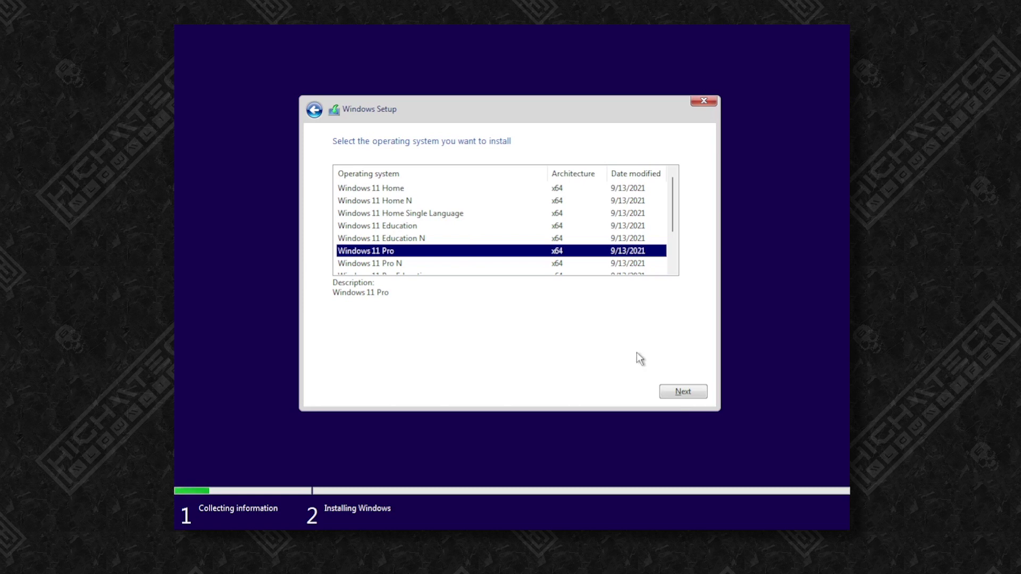
left_click(672, 391)
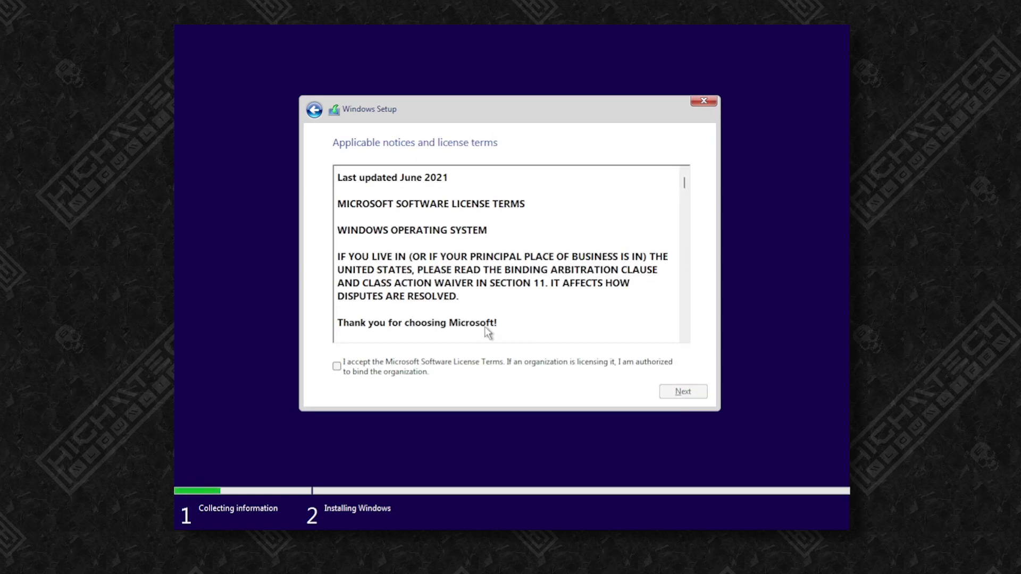
left_click(337, 367)
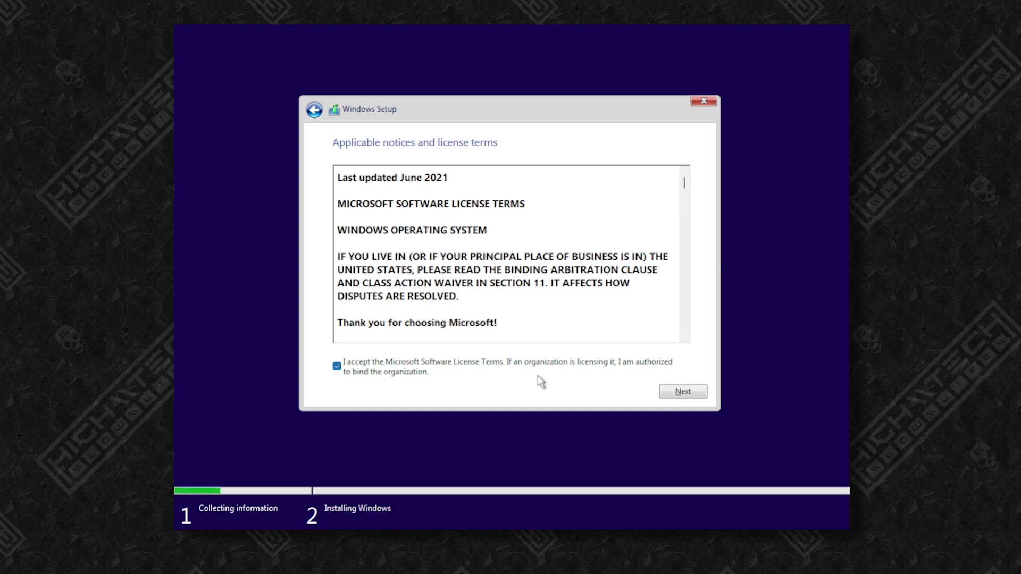
left_click(683, 392)
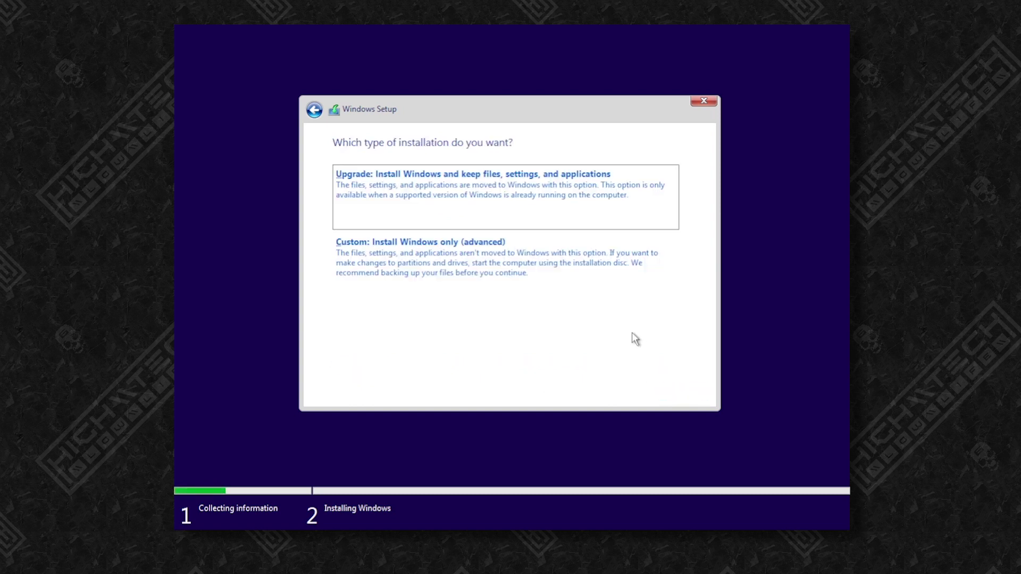
Choose Custom: Install Windows only and install onto Drive 0 Unallocated Space.
left_click(570, 264)
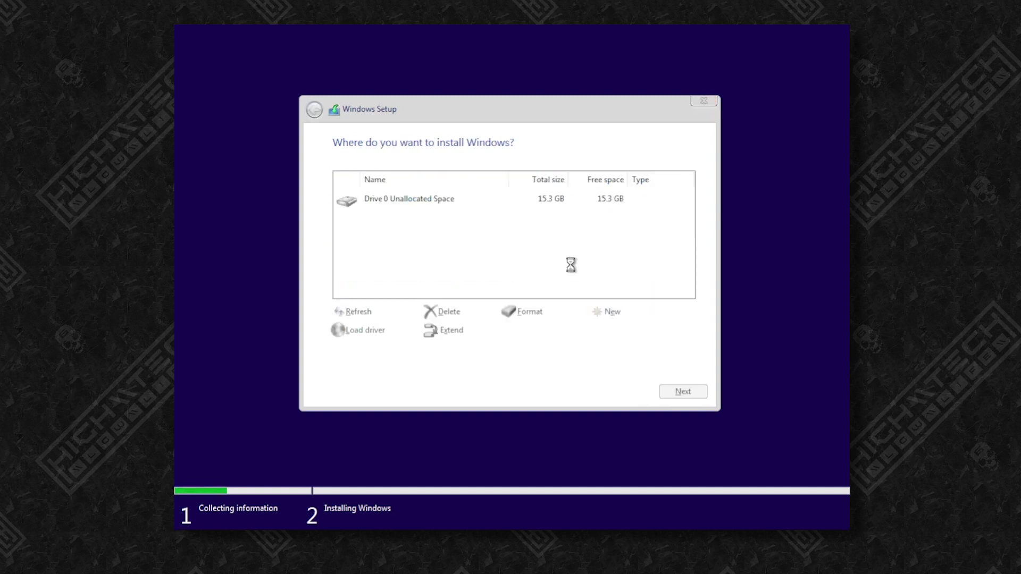
left_click(684, 392)
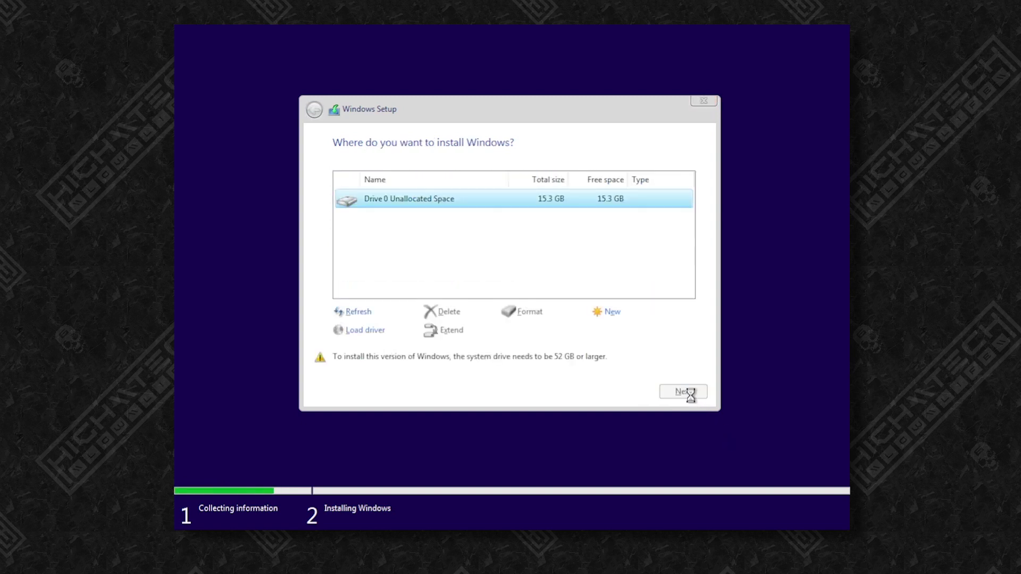